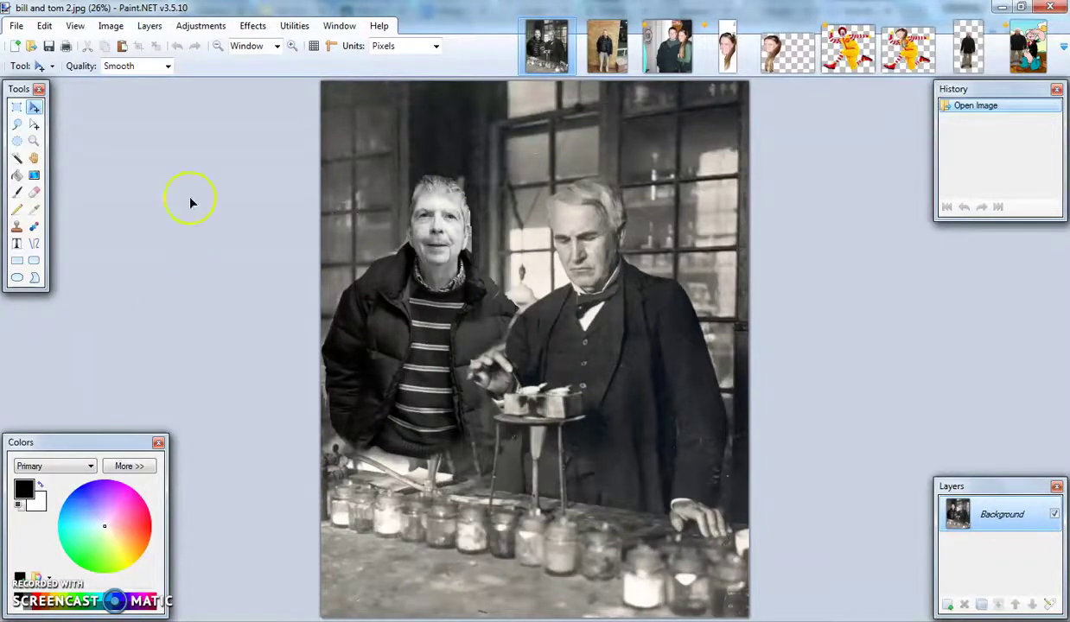
Look over the open images in the tab strip, then make tim.jpg the active image.
{"action": "left_click", "coordinate": [606, 48]}
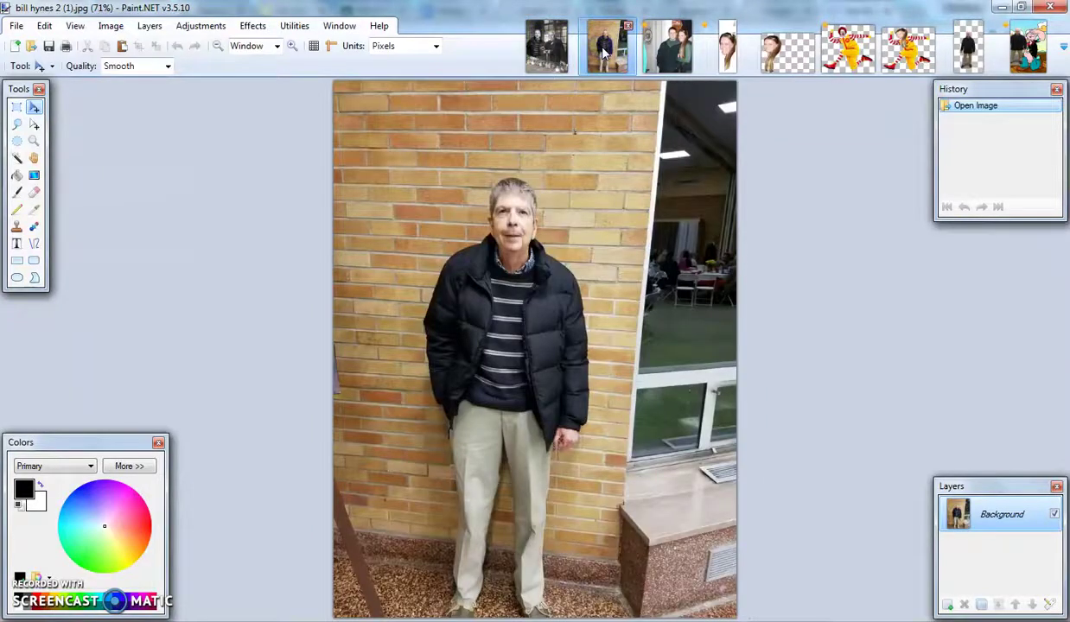
{"action": "left_click", "coordinate": [558, 53]}
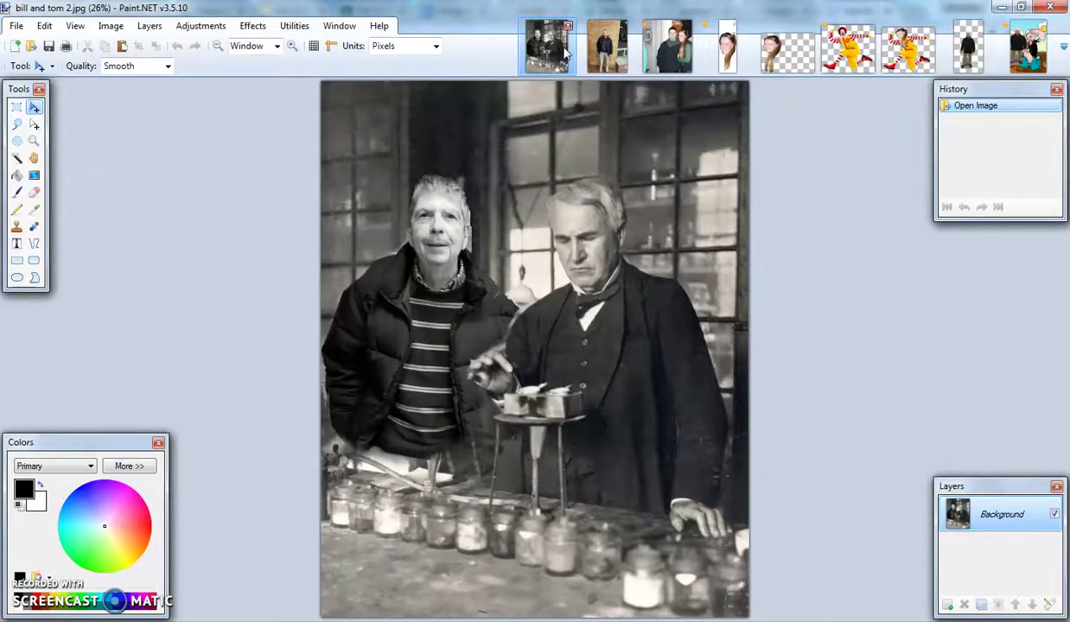
{"action": "left_click", "coordinate": [568, 50]}
{"action": "left_click", "coordinate": [668, 49]}
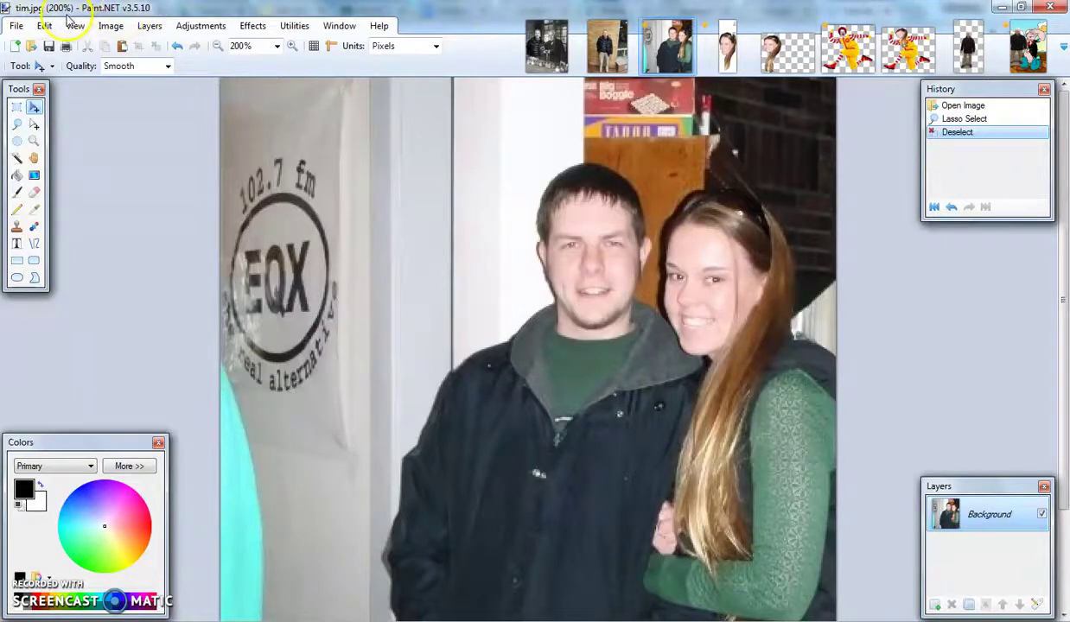
Select the Eraser tool and set its brush width to 2.
{"action": "left_click", "coordinate": [35, 193]}
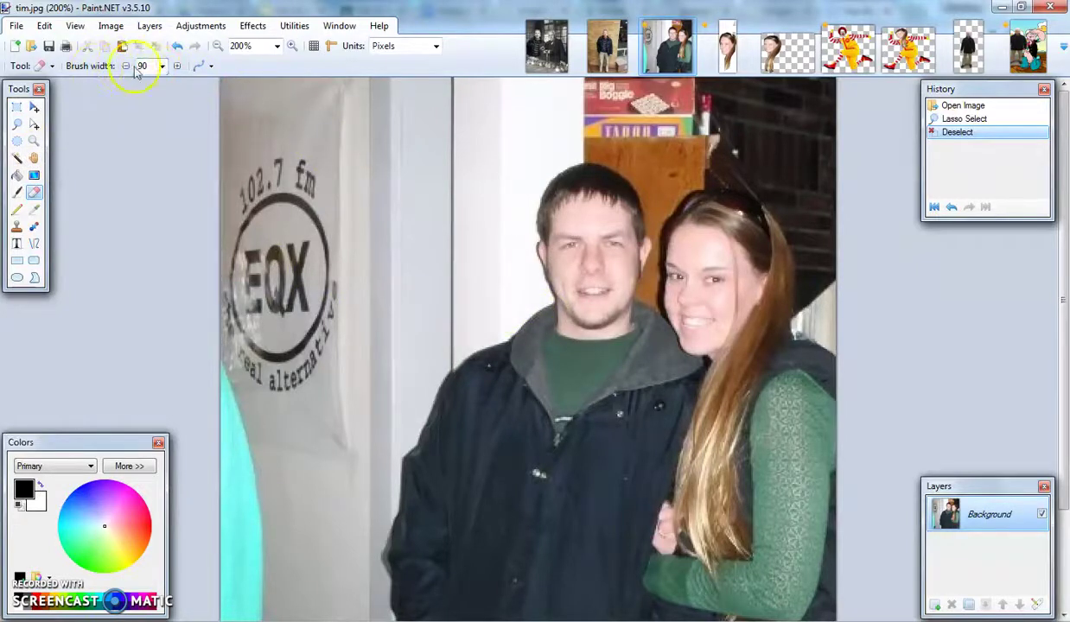
{"action": "left_click", "coordinate": [160, 67]}
{"action": "scroll", "coordinate": [158, 95], "scroll_direction": "up", "scroll_amount": 5}
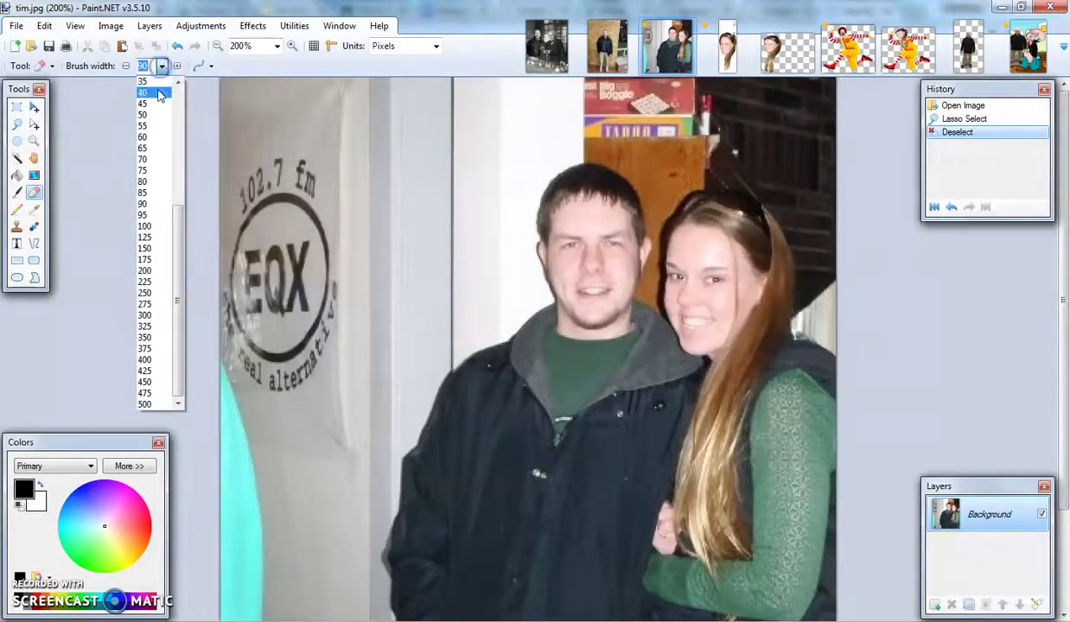
{"action": "scroll", "coordinate": [158, 95], "scroll_direction": "up", "scroll_amount": 3}
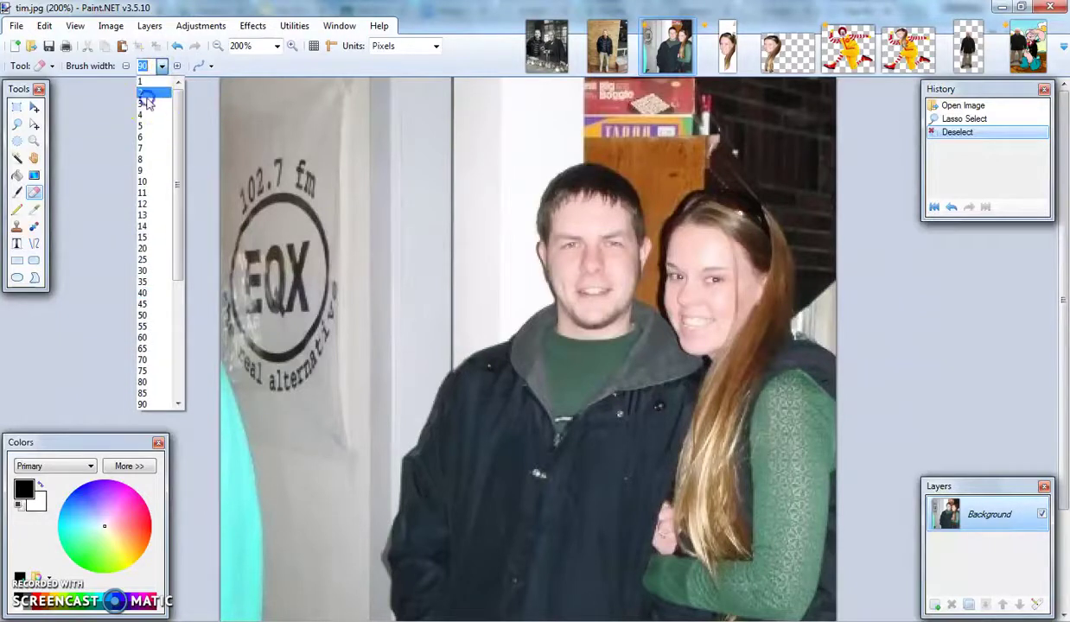
{"action": "left_click", "coordinate": [155, 93]}
Erase a thin test stroke across the man's dark jacket.
{"action": "mouse_move", "coordinate": [596, 458]}
{"action": "left_mouse_down"}
{"action": "mouse_move", "coordinate": [582, 489]}
{"action": "mouse_move", "coordinate": [579, 463]}
{"action": "left_mouse_up"}
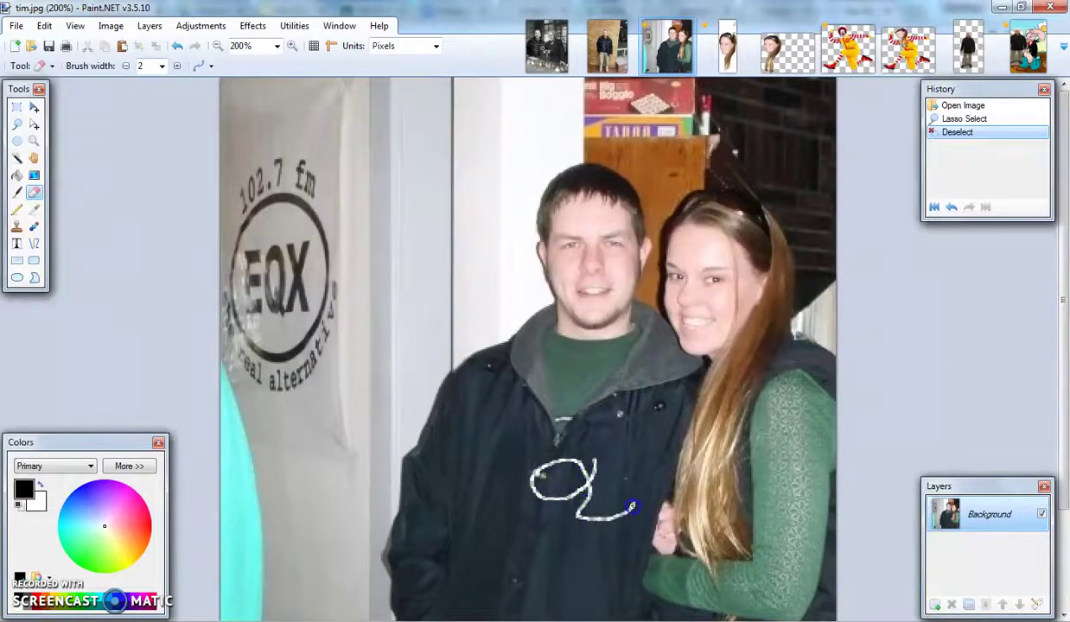
{"action": "left_click_drag", "start_coordinate": [632, 508], "coordinate": [656, 422]}
{"action": "left_click_drag", "start_coordinate": [654, 356], "coordinate": [654, 356]}
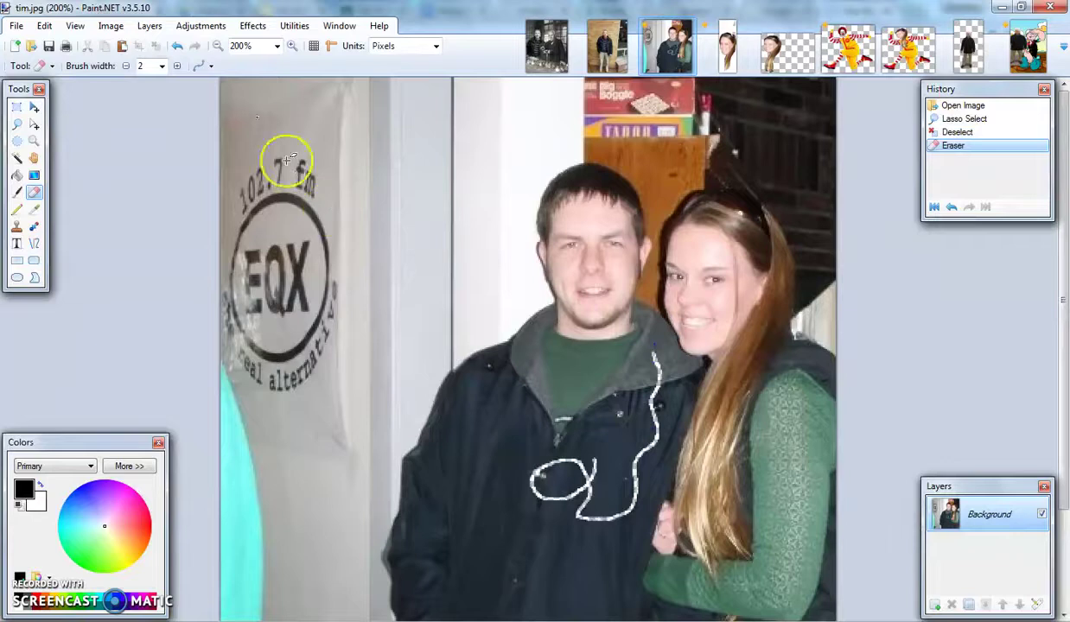
{"action": "left_click", "coordinate": [162, 66]}
{"action": "scroll", "coordinate": [144, 381], "scroll_direction": "down", "scroll_amount": 5}
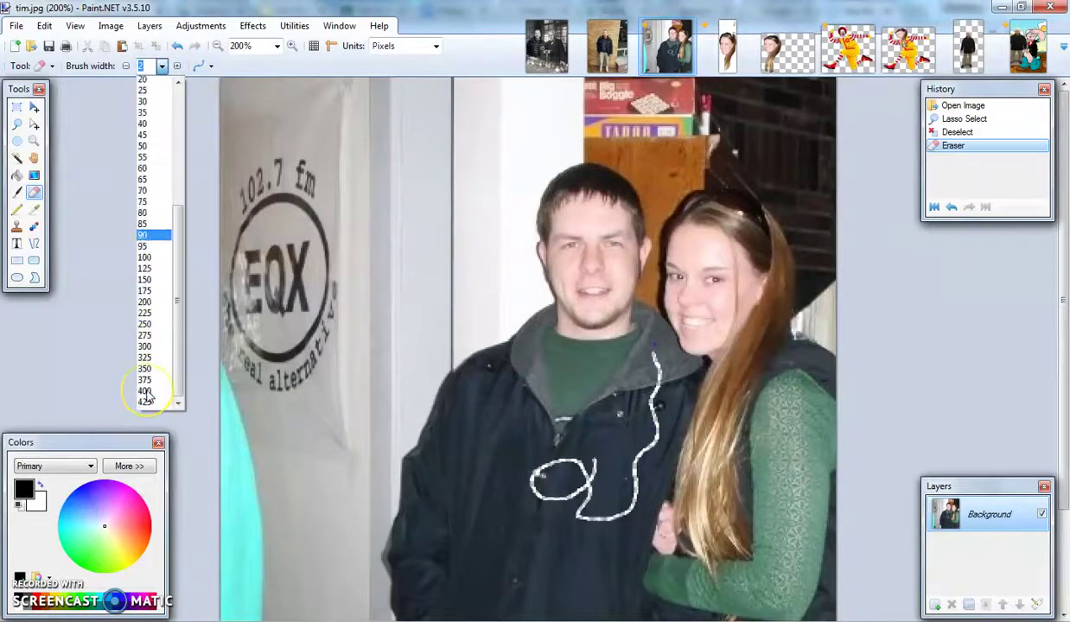
With a 500-width eraser, erase the man and the left side of tim.jpg.
{"action": "left_click", "coordinate": [144, 391]}
{"action": "left_click_drag", "start_coordinate": [276, 356], "coordinate": [291, 351]}
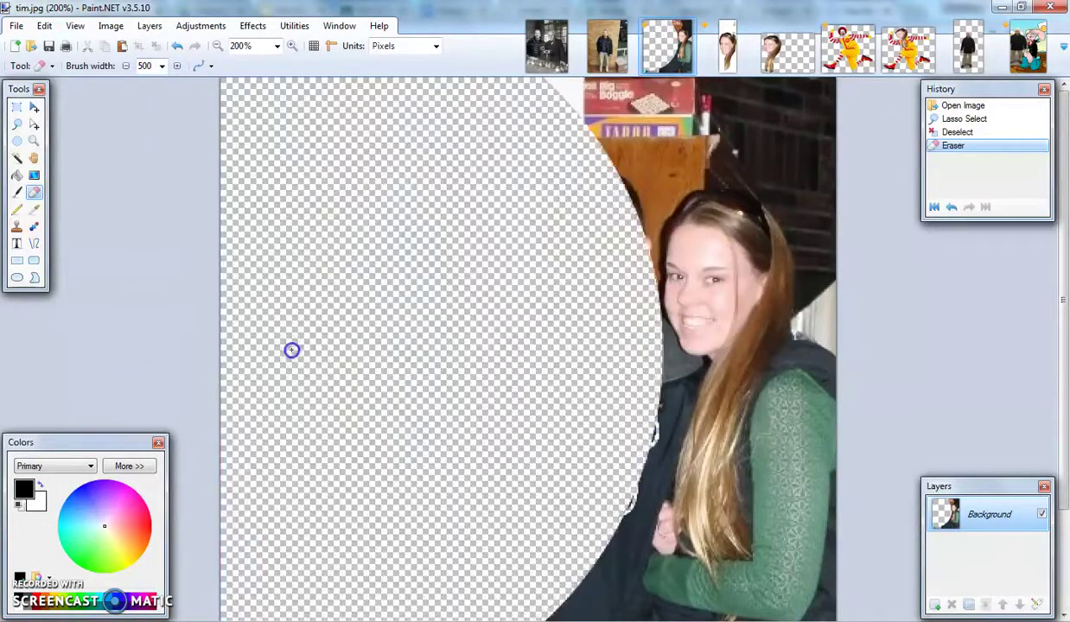
{"action": "mouse_move", "coordinate": [299, 294]}
{"action": "left_mouse_down"}
{"action": "mouse_move", "coordinate": [327, 212]}
{"action": "mouse_move", "coordinate": [301, 169]}
{"action": "left_mouse_up"}
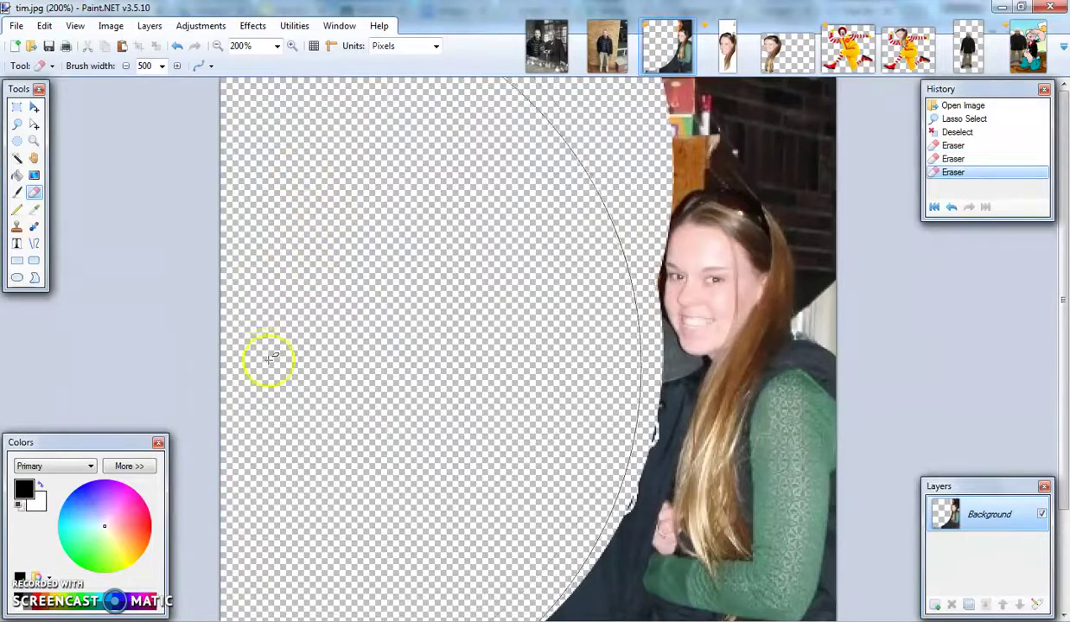
{"action": "left_click", "coordinate": [292, 456]}
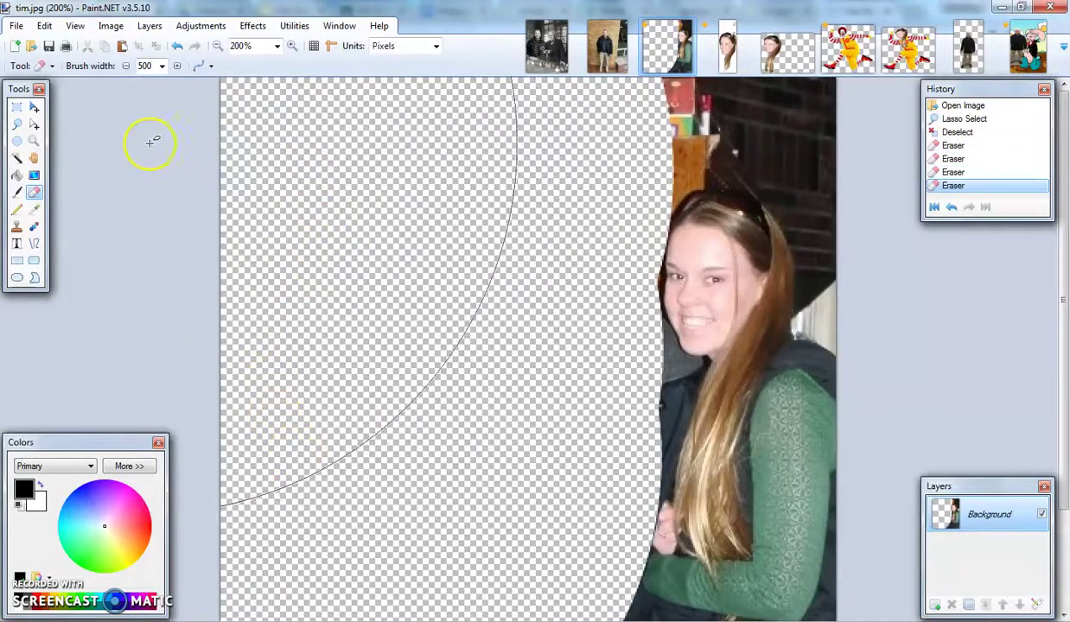
With a 9-width eraser, clear the background above the woman's hair, then view Courtney.png.
{"action": "left_click", "coordinate": [161, 73]}
{"action": "scroll", "coordinate": [172, 181], "scroll_direction": "up", "scroll_amount": 5}
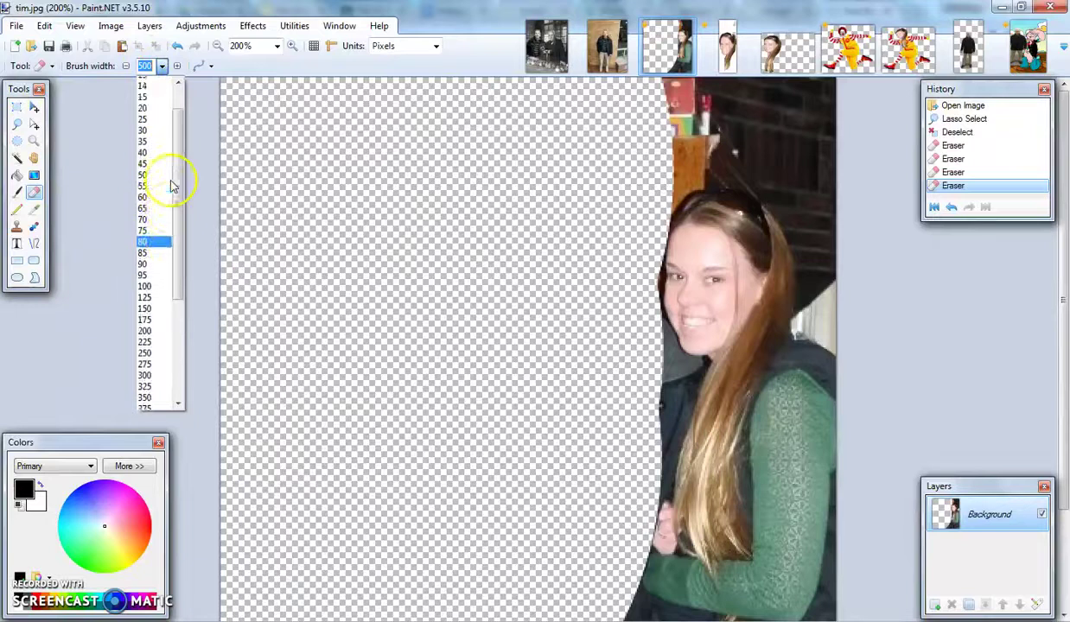
{"action": "left_click", "coordinate": [164, 138]}
{"action": "mouse_move", "coordinate": [755, 152]}
{"action": "left_mouse_down"}
{"action": "mouse_move", "coordinate": [674, 185]}
{"action": "mouse_move", "coordinate": [668, 202]}
{"action": "mouse_move", "coordinate": [728, 184]}
{"action": "mouse_move", "coordinate": [777, 201]}
{"action": "mouse_move", "coordinate": [803, 247]}
{"action": "left_mouse_up"}
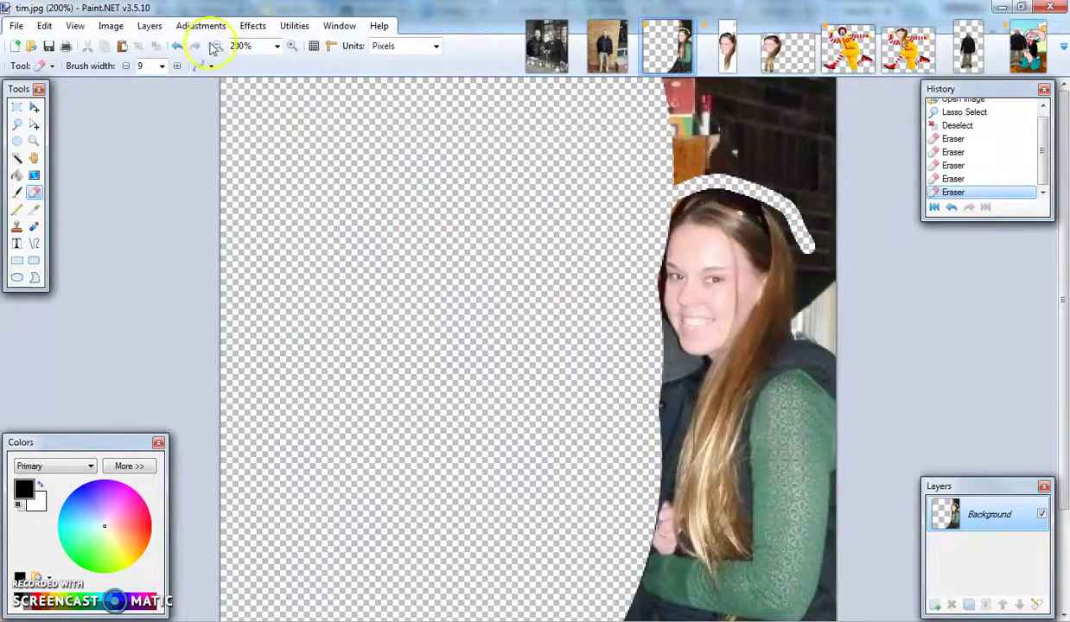
{"action": "left_click", "coordinate": [291, 45]}
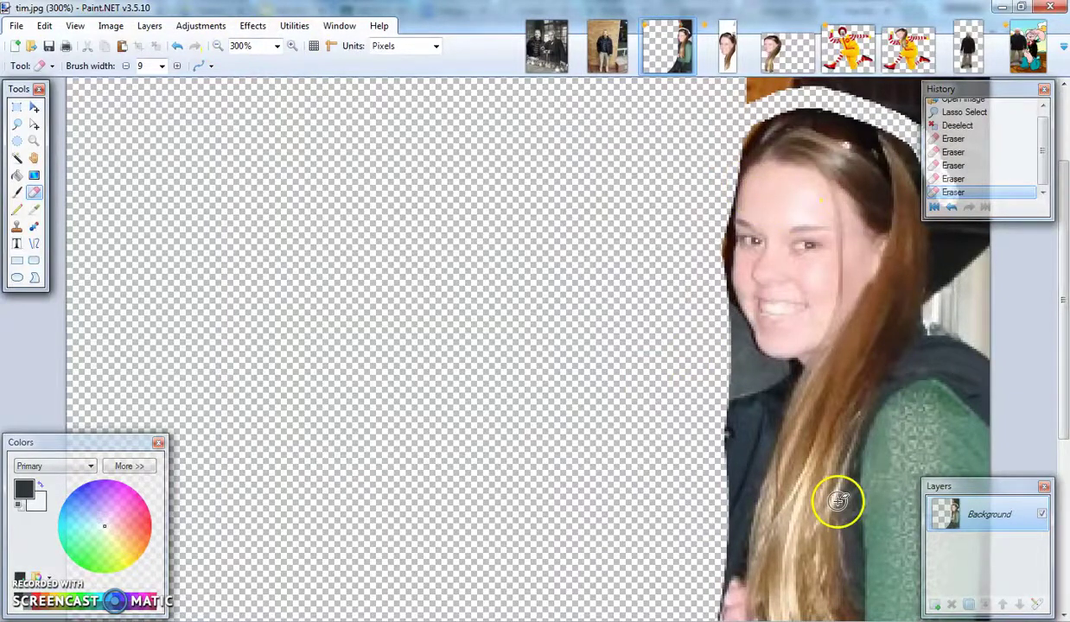
{"action": "left_click", "coordinate": [782, 48]}
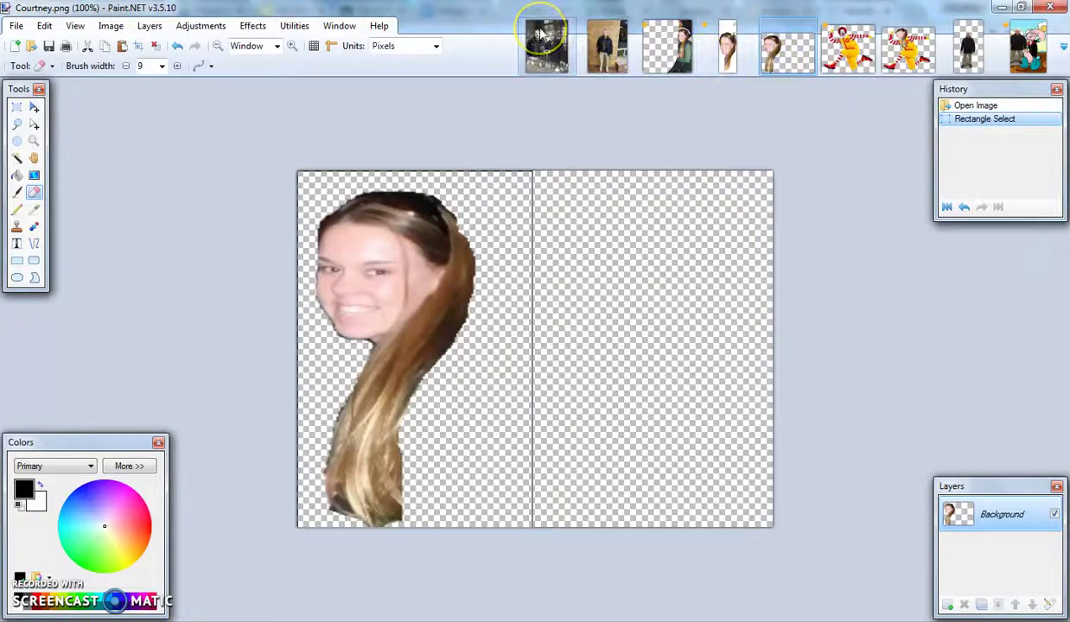
Rectangle-select the face and hair on the left of Courtney.png and copy it.
{"action": "left_click", "coordinate": [21, 107]}
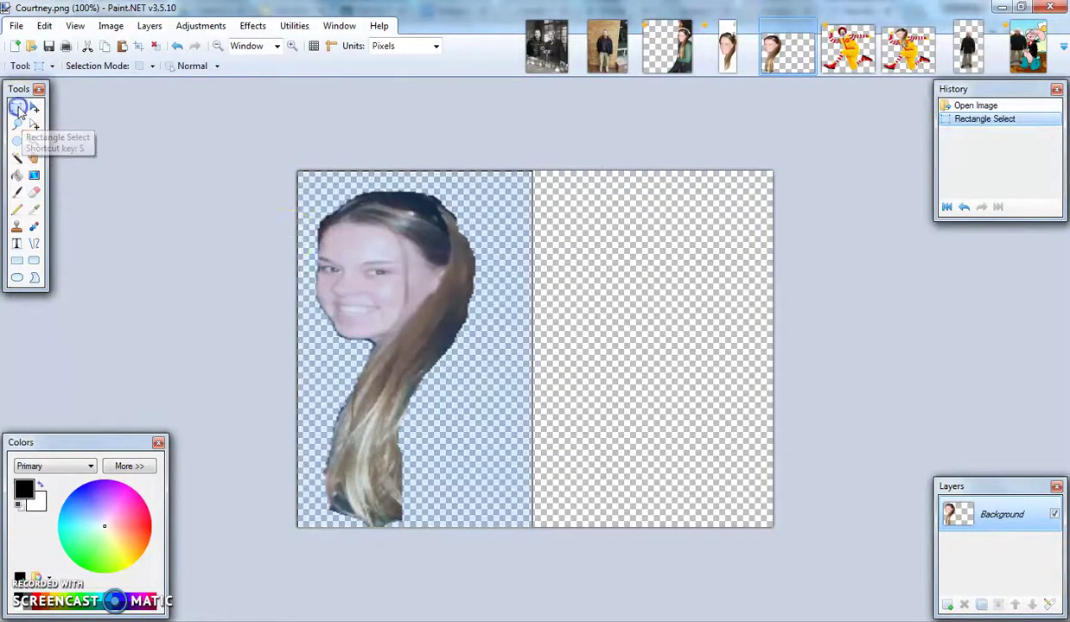
{"action": "left_click_drag", "start_coordinate": [287, 163], "coordinate": [508, 547]}
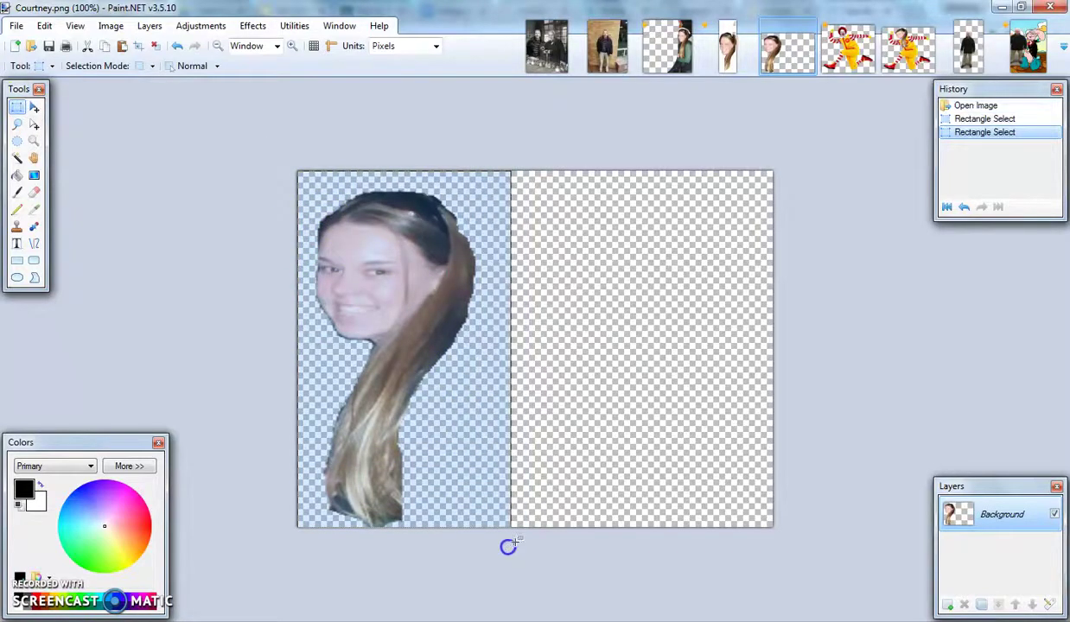
{"action": "left_click", "coordinate": [44, 25]}
{"action": "left_click", "coordinate": [65, 97]}
{"action": "left_click", "coordinate": [31, 45]}
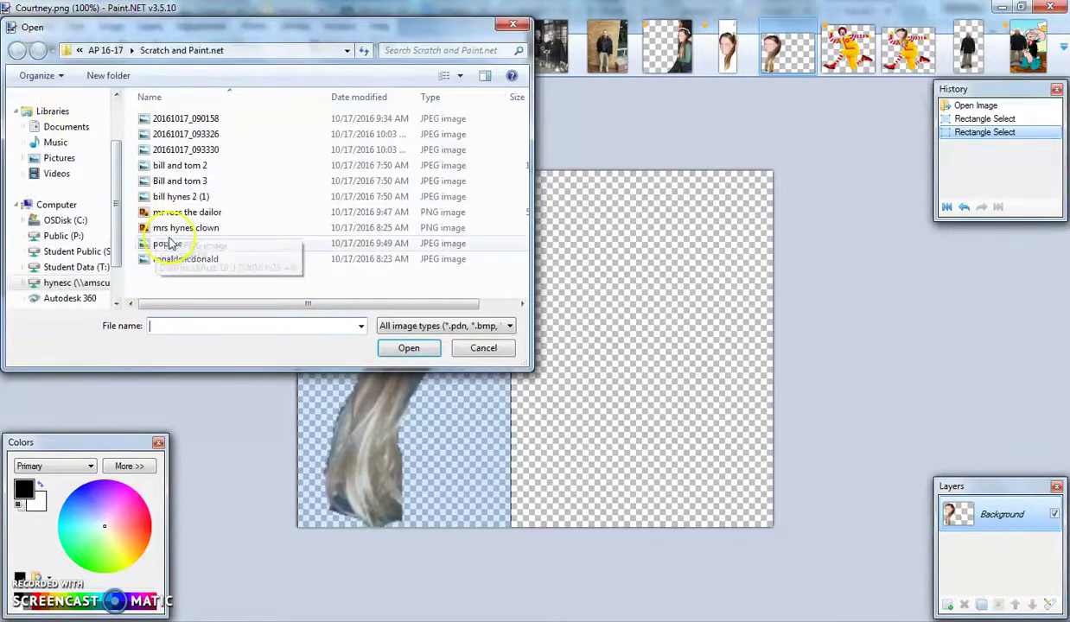
Open ronaldmcdonald.jpg and paste the face into a new layer, keeping the canvas size.
{"action": "double_click", "coordinate": [208, 261]}
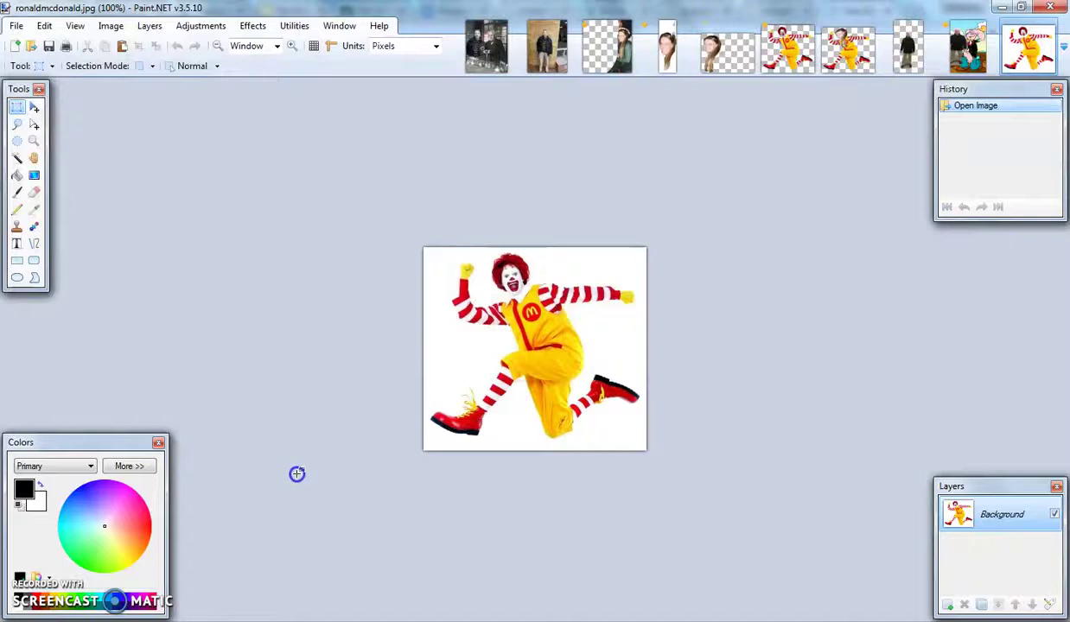
{"action": "left_click", "coordinate": [45, 25]}
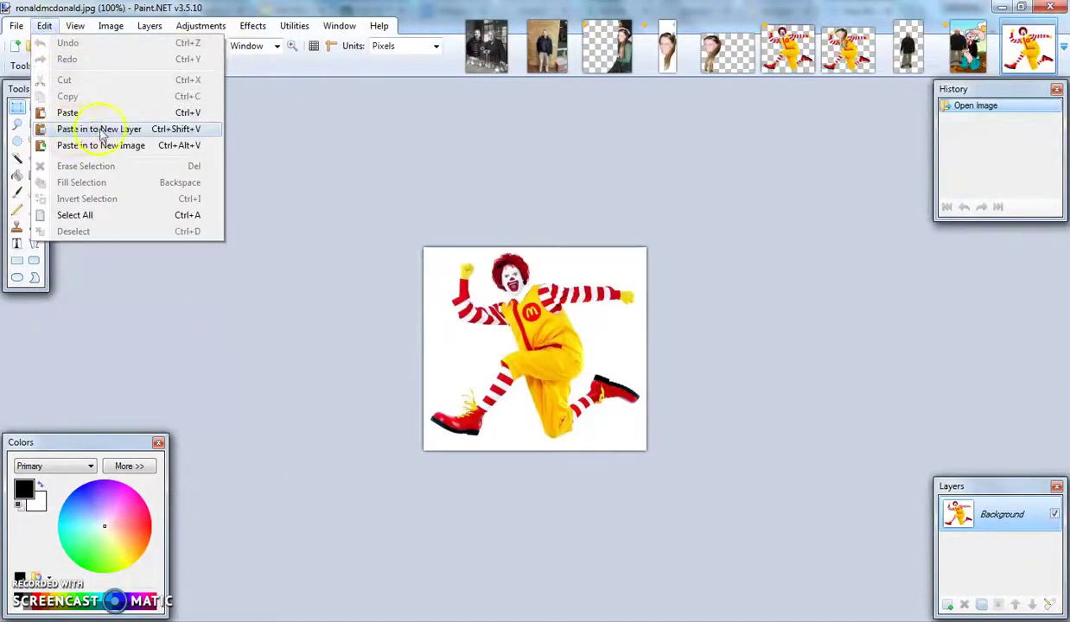
{"action": "left_click", "coordinate": [127, 131]}
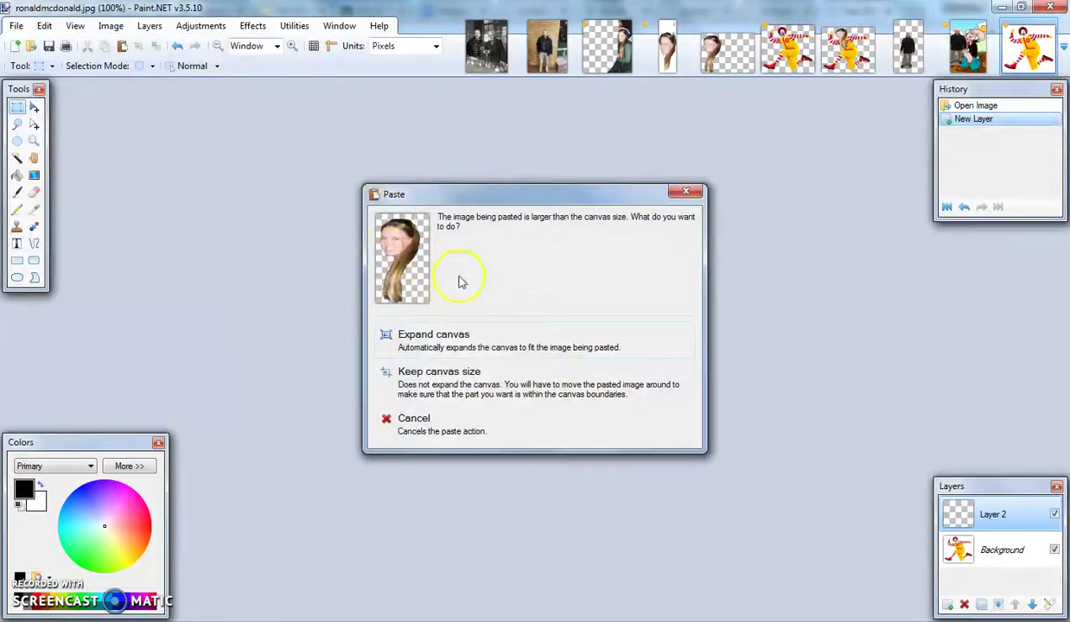
{"action": "left_click", "coordinate": [432, 389]}
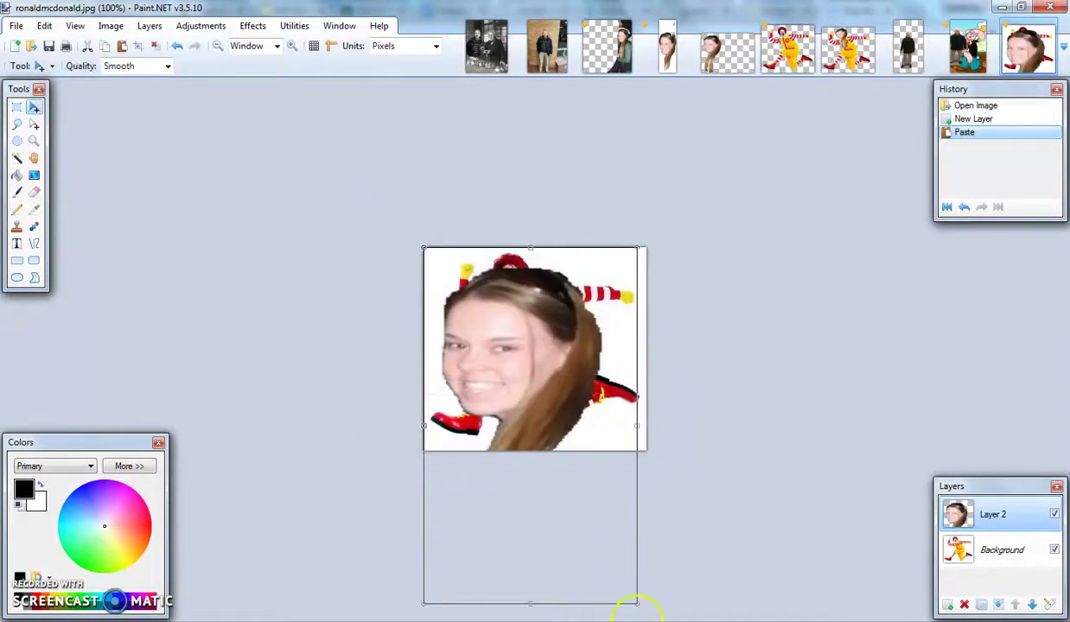
Scale, move and tilt the pasted face onto Ronald's head, then deselect with Ctrl+D.
{"action": "left_click_drag", "start_coordinate": [637, 602], "coordinate": [511, 380]}
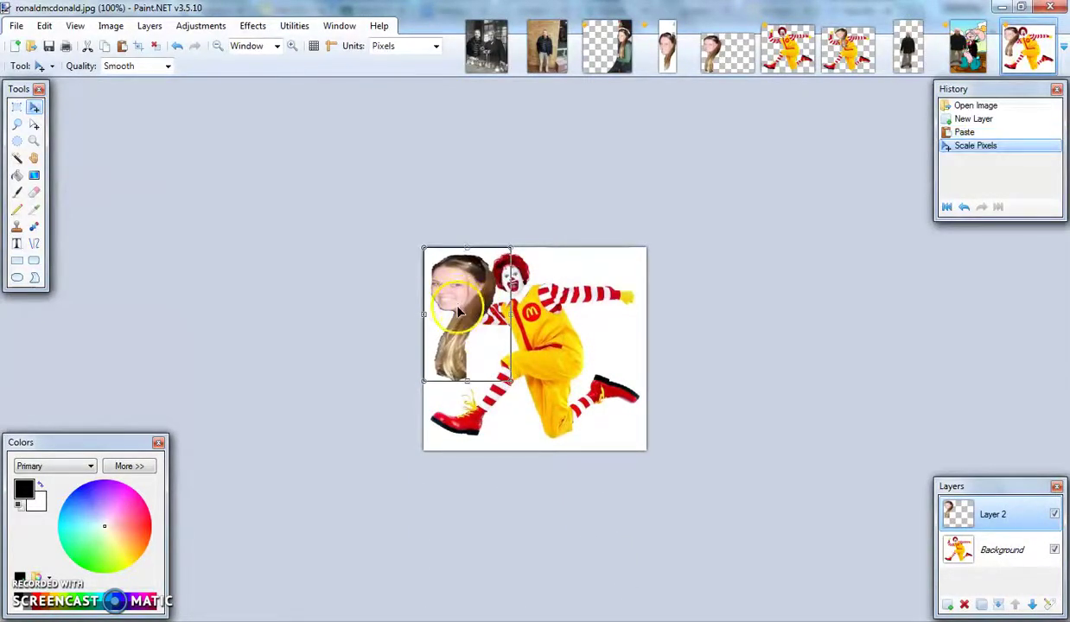
{"action": "left_click_drag", "start_coordinate": [454, 306], "coordinate": [504, 299]}
{"action": "left_click_drag", "start_coordinate": [559, 373], "coordinate": [580, 339]}
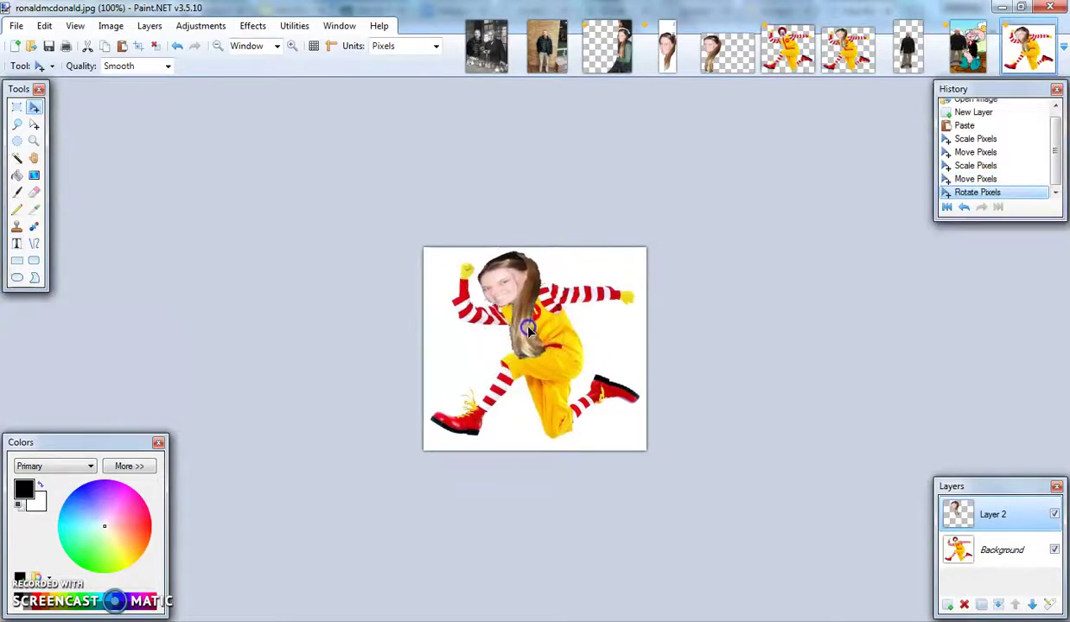
{"action": "left_click_drag", "start_coordinate": [510, 315], "coordinate": [519, 308]}
{"action": "left_click_drag", "start_coordinate": [585, 328], "coordinate": [604, 353]}
{"action": "left_click_drag", "start_coordinate": [670, 346], "coordinate": [711, 353]}
{"action": "key", "text": "ctrl+d"}
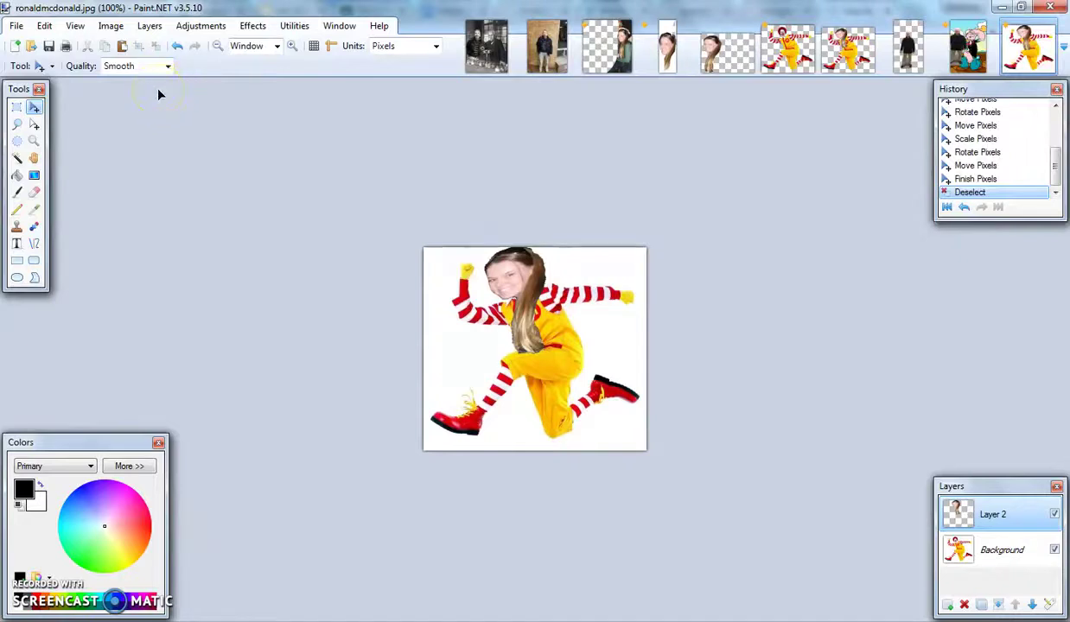
{"action": "left_click", "coordinate": [712, 50]}
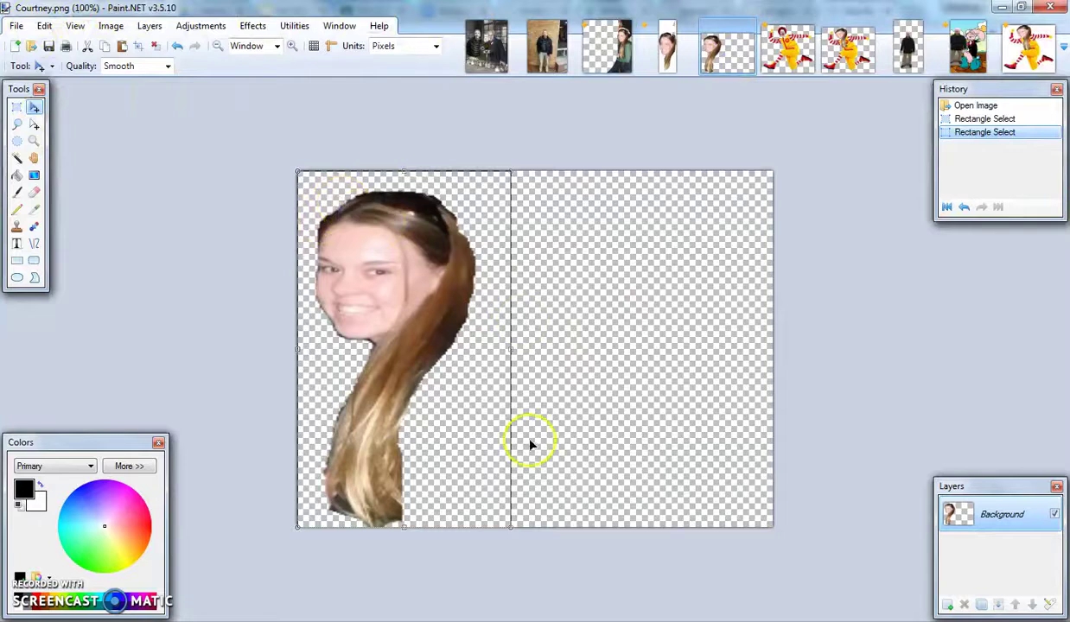
Start Save As and browse to the AP 16-17 > Scratch and Paint.net folder.
{"action": "left_click", "coordinate": [17, 25]}
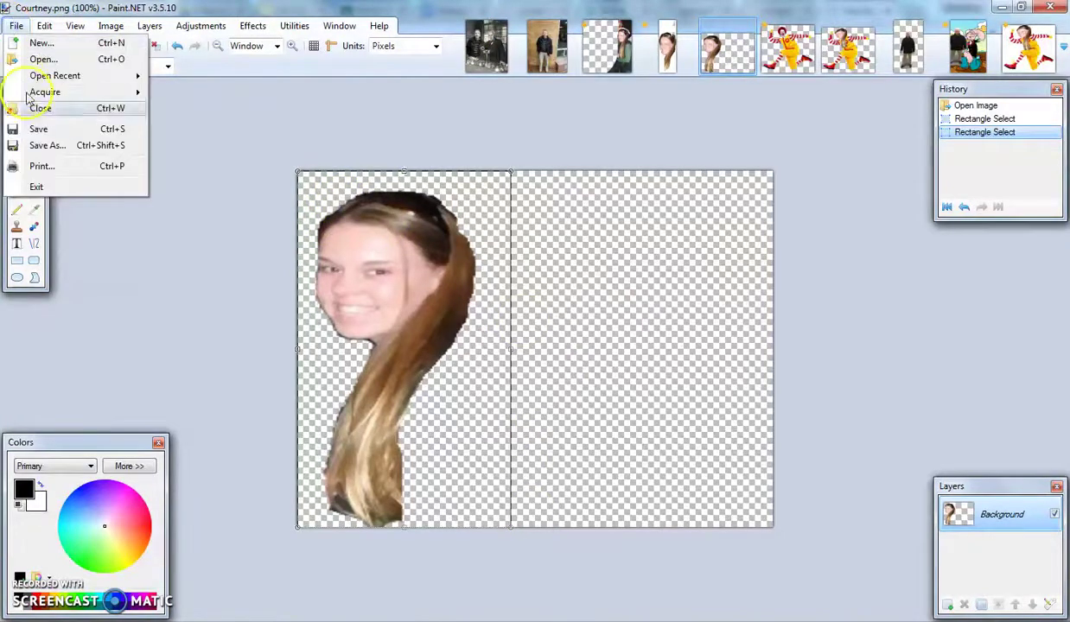
{"action": "left_click", "coordinate": [48, 146]}
{"action": "scroll", "coordinate": [87, 250], "scroll_direction": "down", "scroll_amount": 3}
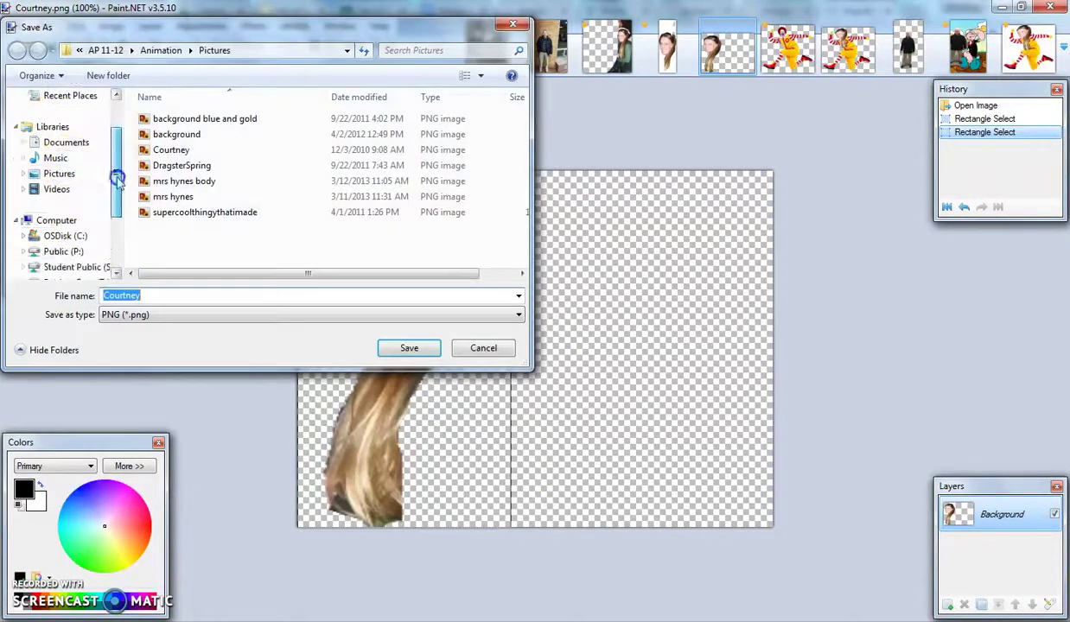
{"action": "left_click", "coordinate": [95, 221]}
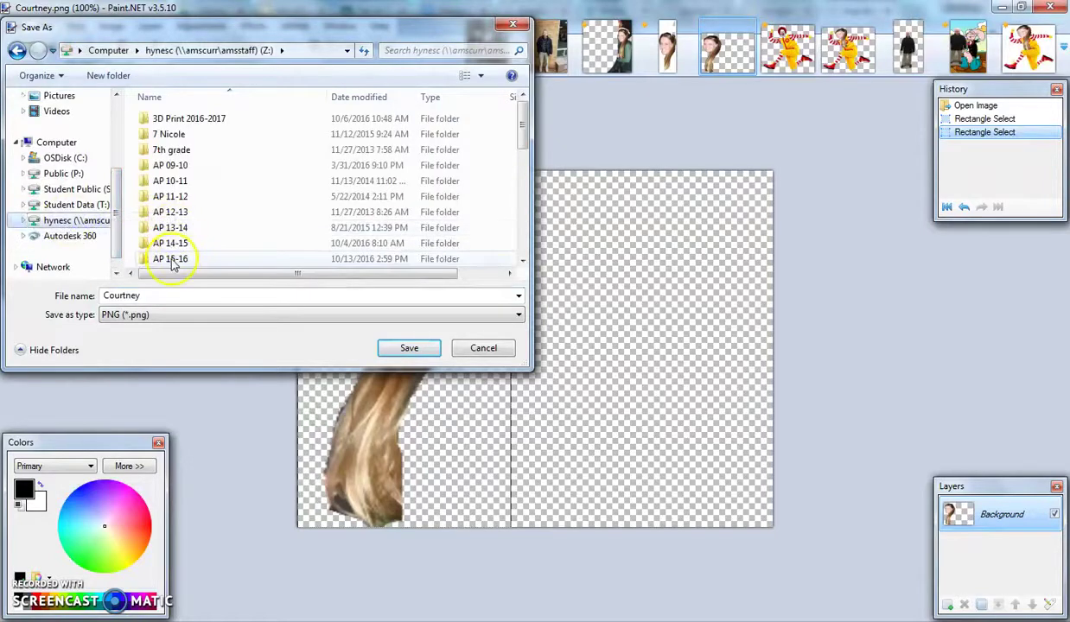
{"action": "left_click", "coordinate": [170, 258]}
{"action": "scroll", "coordinate": [164, 253], "scroll_direction": "down", "scroll_amount": 2}
{"action": "left_click", "coordinate": [173, 181]}
{"action": "double_click", "coordinate": [173, 181]}
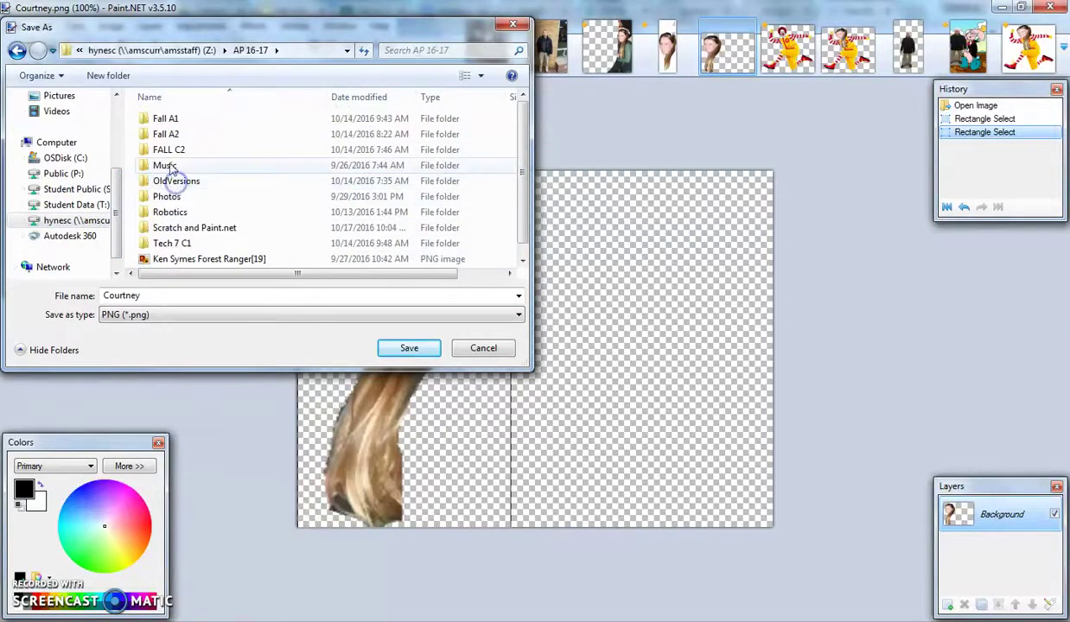
{"action": "double_click", "coordinate": [198, 229]}
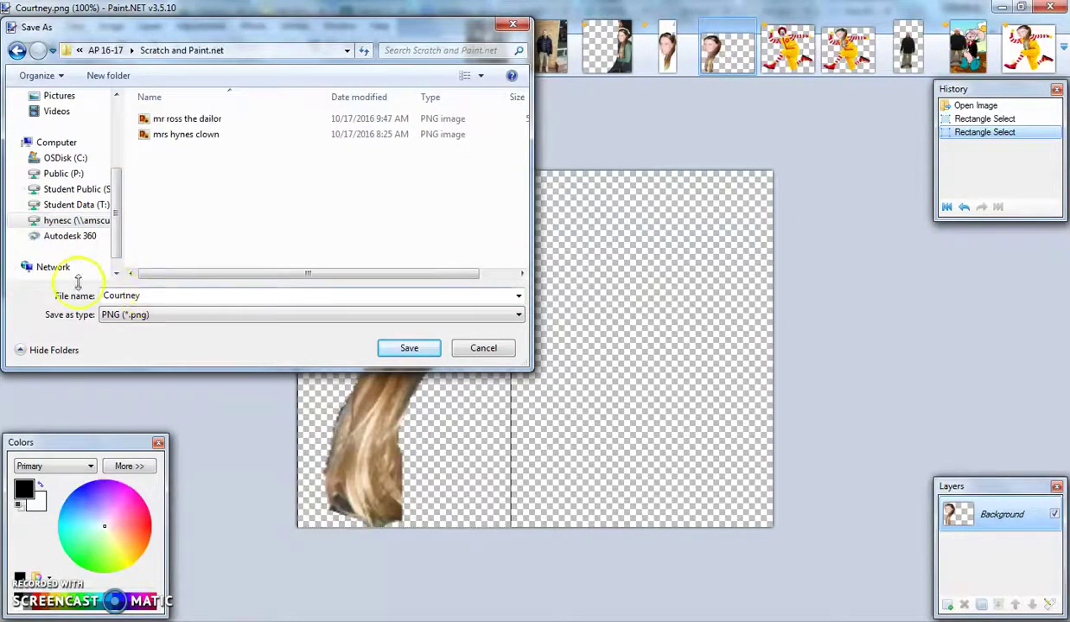
Save the cut-out as Me.png, accepting the PNG save settings.
{"action": "double_click", "coordinate": [175, 295]}
{"action": "type", "text": "Me"}
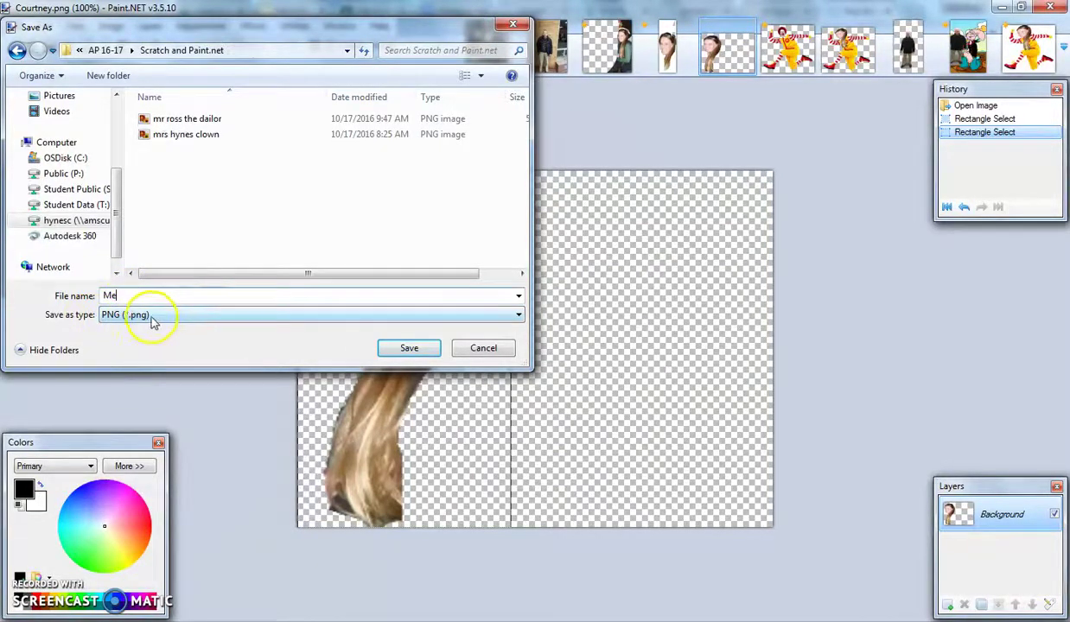
{"action": "left_click", "coordinate": [420, 349]}
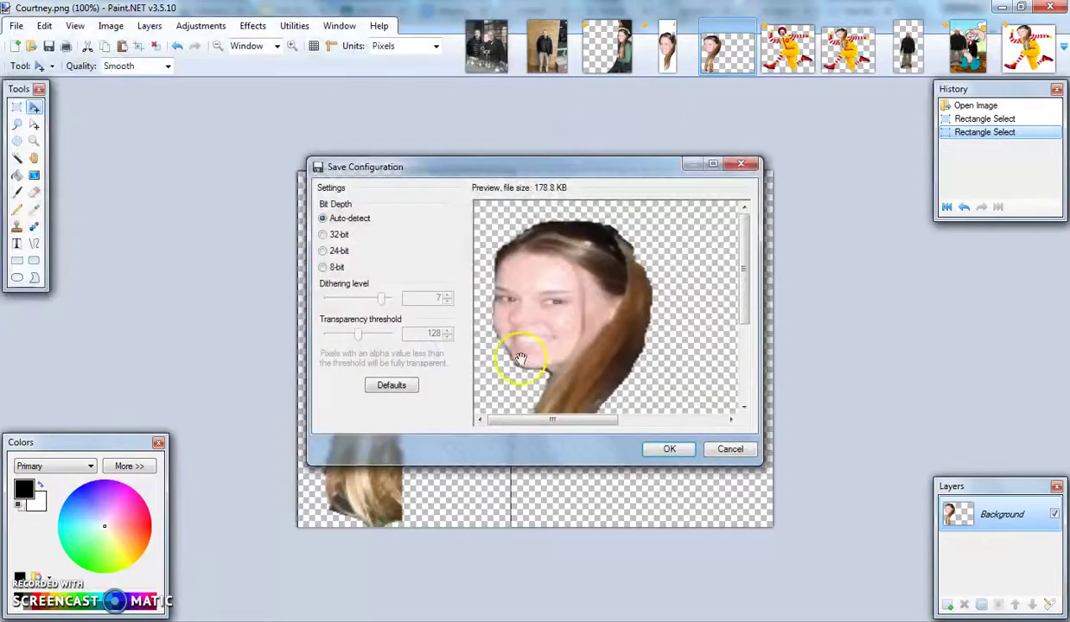
{"action": "left_click", "coordinate": [670, 451]}
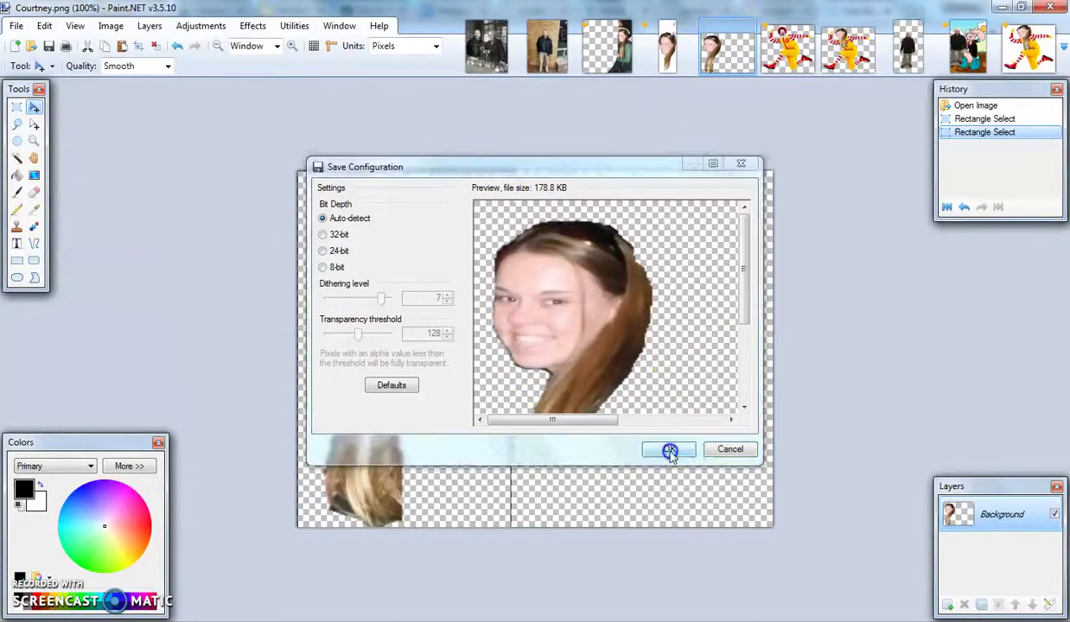
Save the clown composite over mrs hynes clown.png, confirming the replace and PNG settings.
{"action": "left_click", "coordinate": [848, 62]}
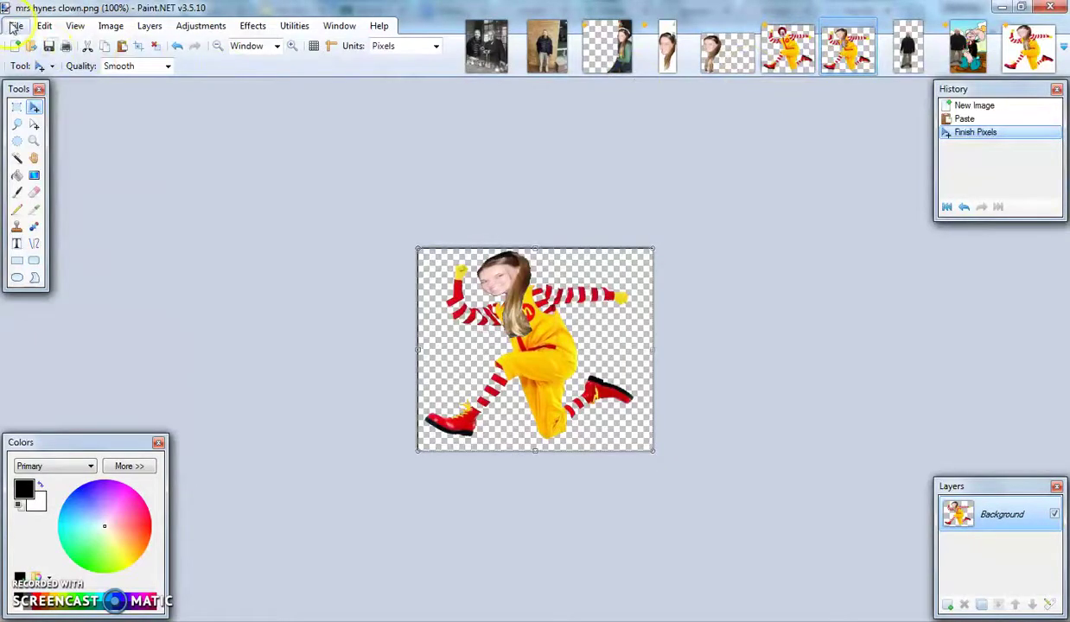
{"action": "left_click", "coordinate": [15, 26]}
{"action": "left_click", "coordinate": [36, 163]}
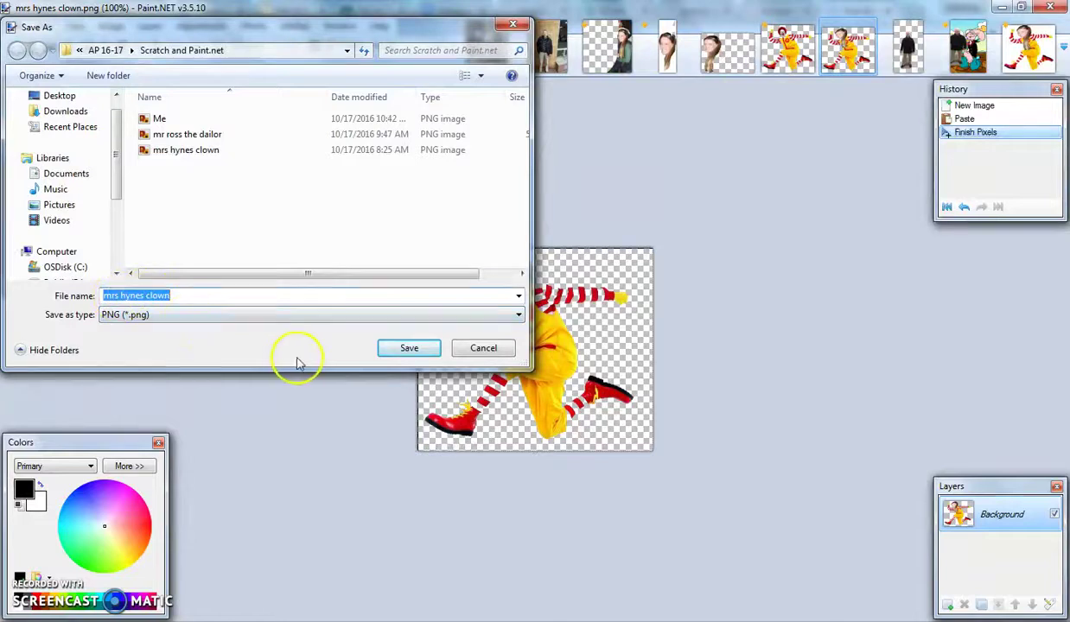
{"action": "left_click", "coordinate": [418, 348]}
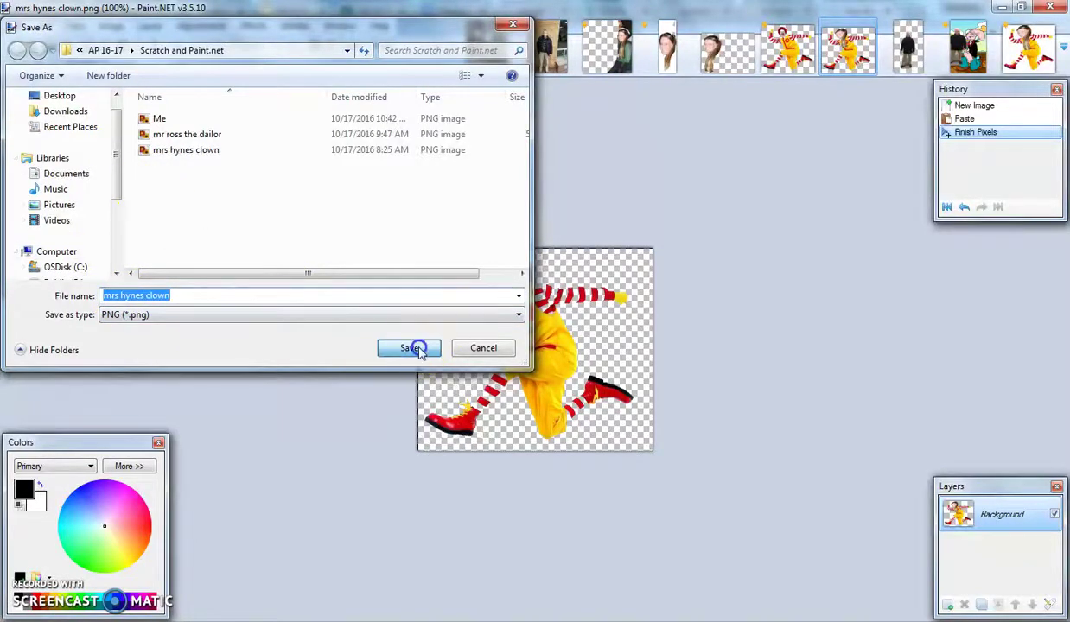
{"action": "left_click", "coordinate": [573, 332]}
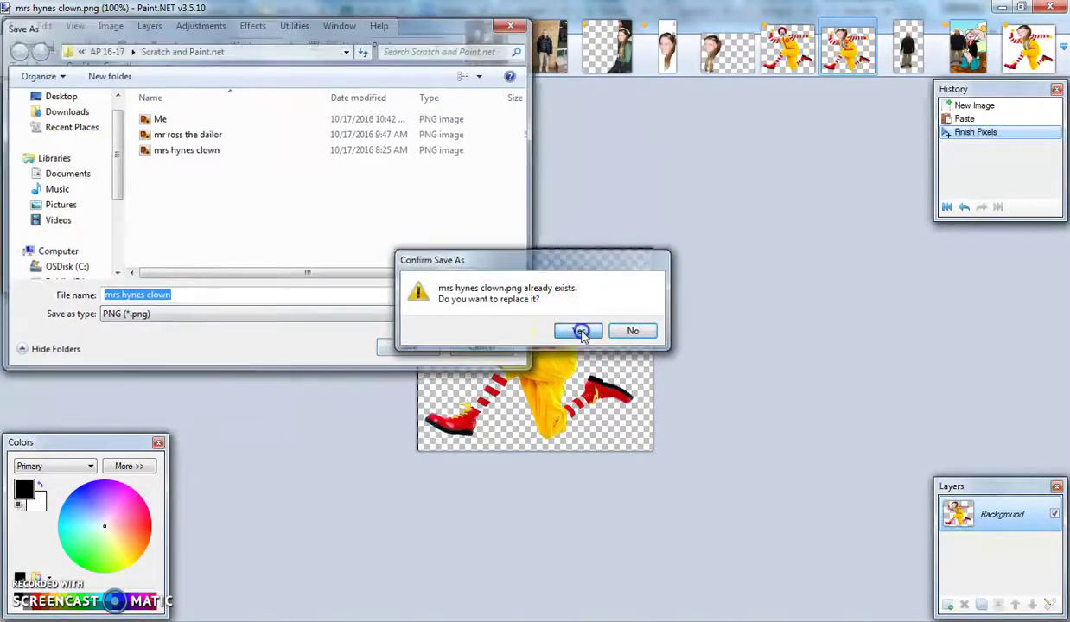
{"action": "left_click", "coordinate": [666, 448]}
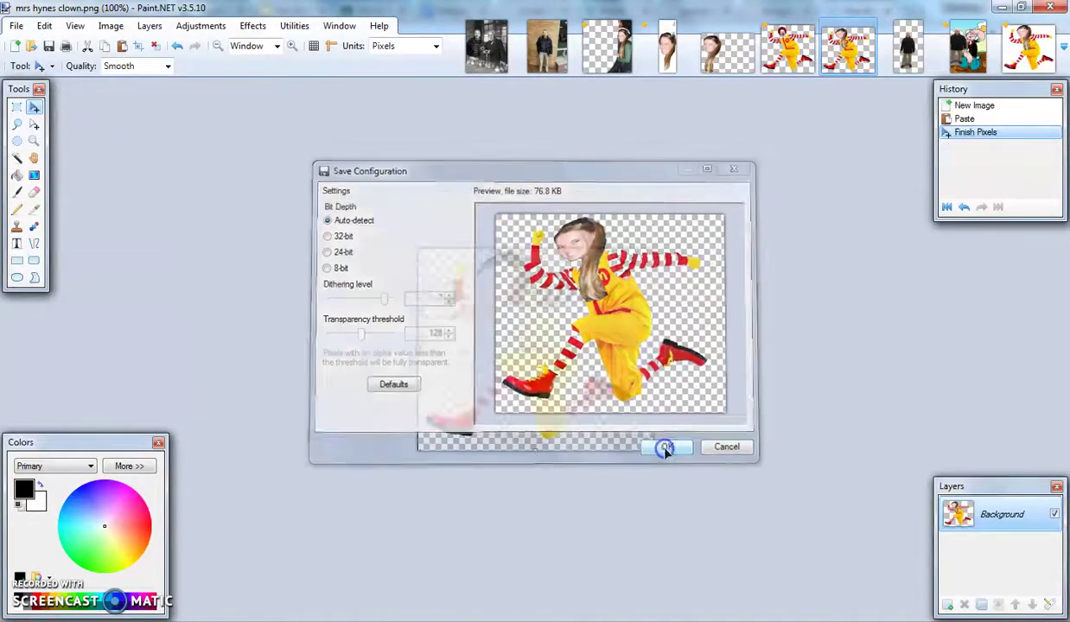